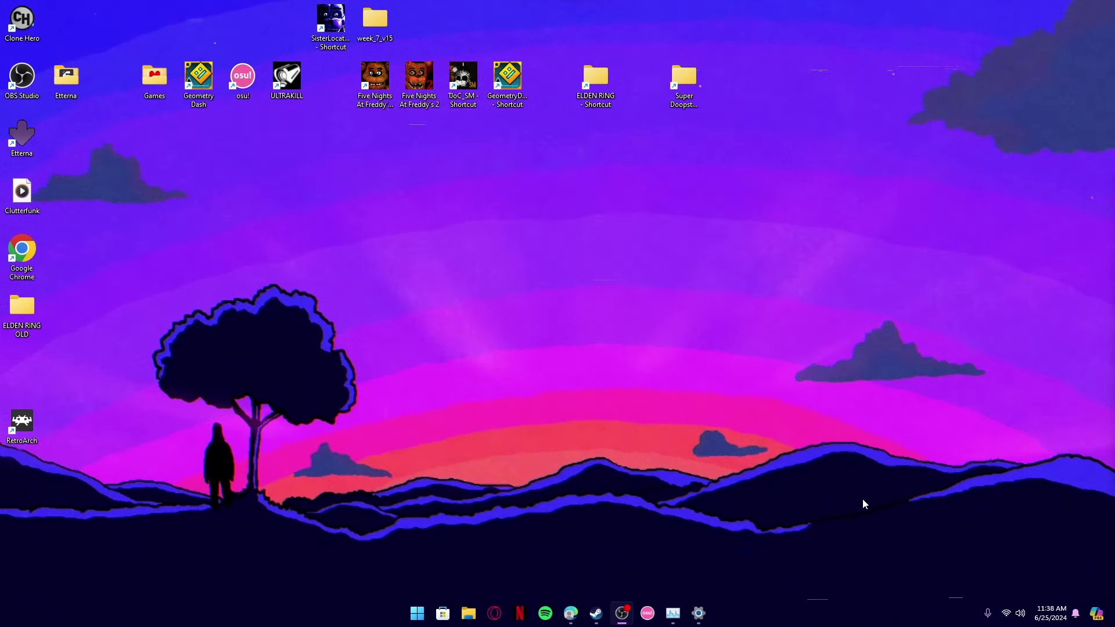
- Open the roaming application data folder by running %appdata%
key("super+r")
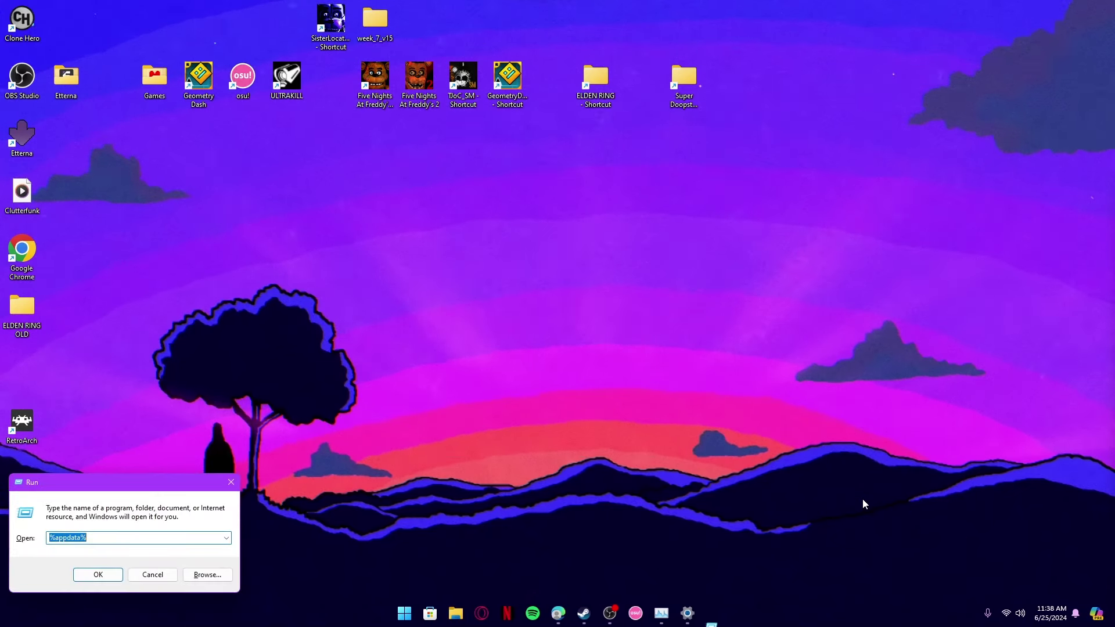
left_click_drag(169, 487, 595, 268)
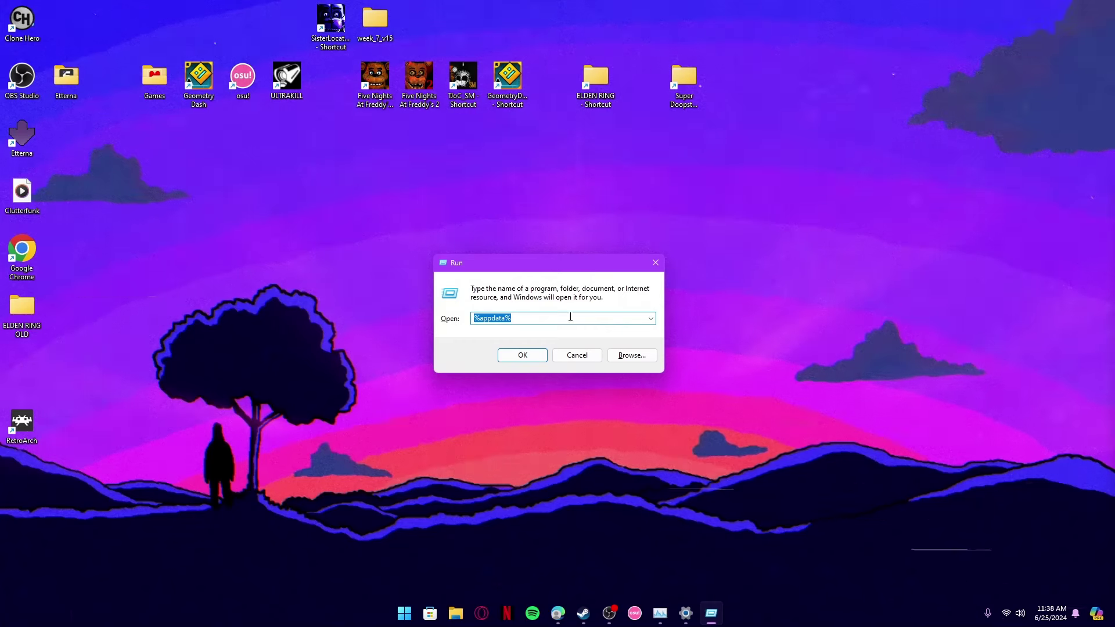
left_click(483, 321)
double_click(483, 322)
key("BackSpace")
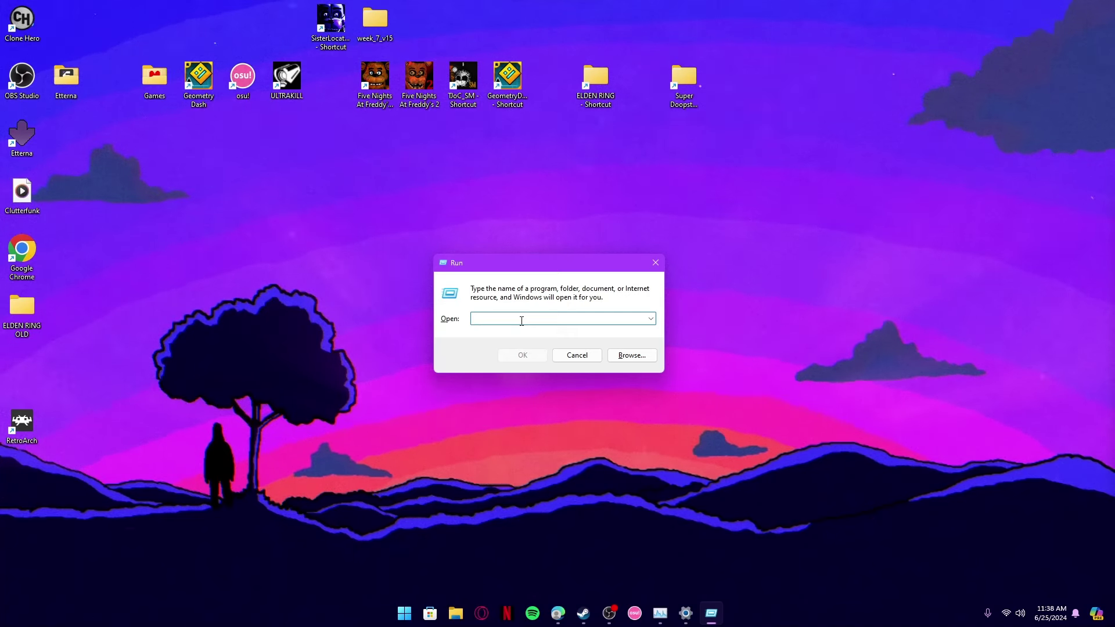
type("%ap")
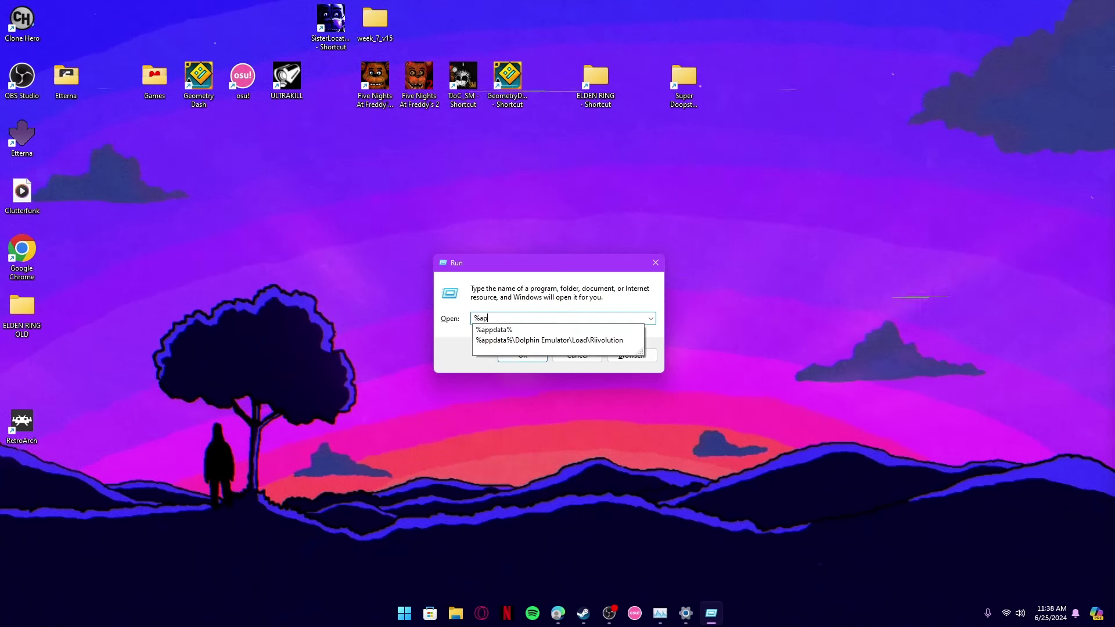
type("pdata%")
key("Return")
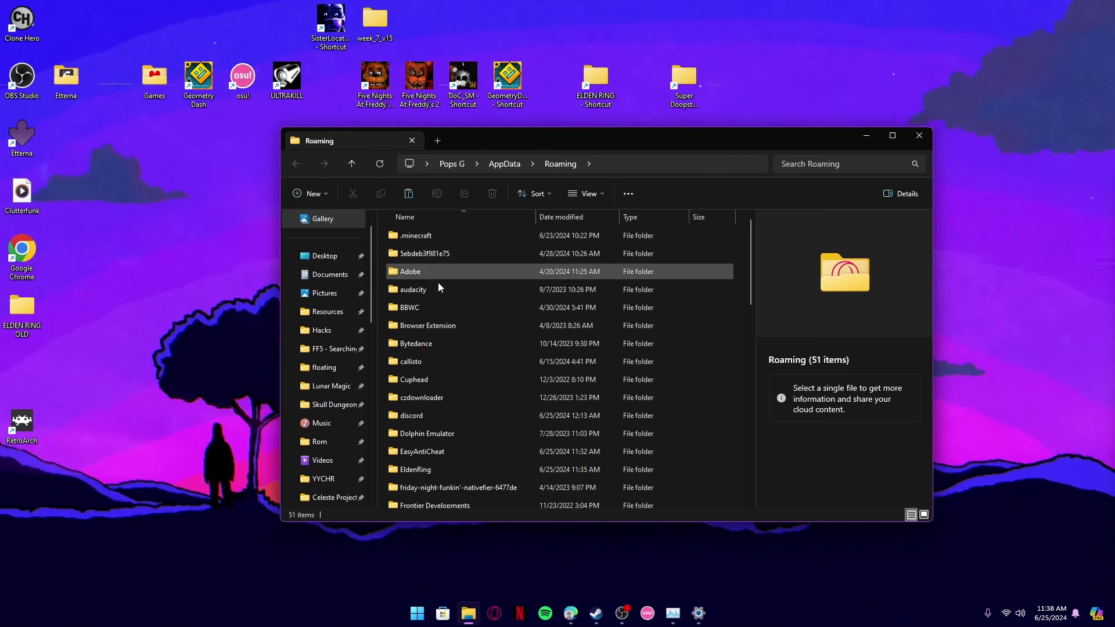
- Open the EldenRing folder, look into its account-numbered save folder and return to EldenRing
scroll(438, 285, "down", 3)
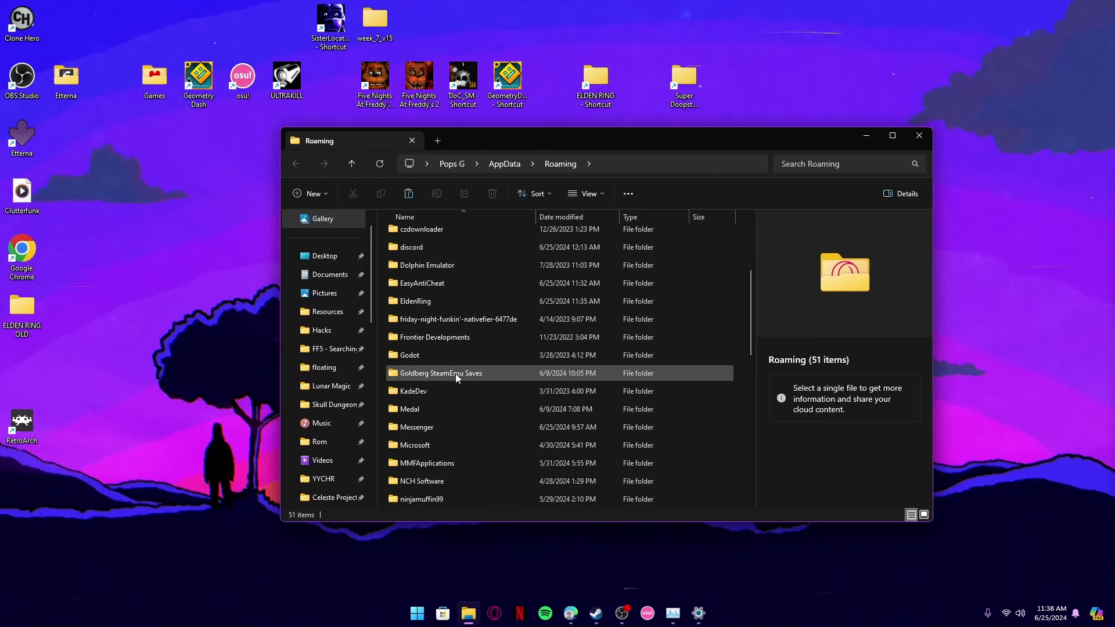
double_click(417, 303)
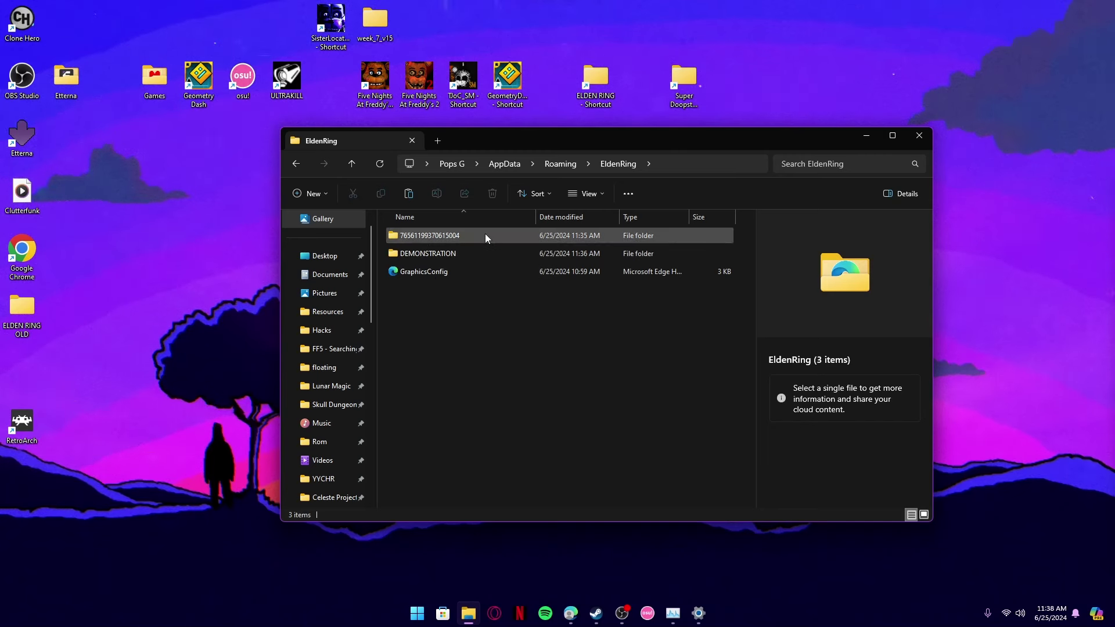
double_click(430, 234)
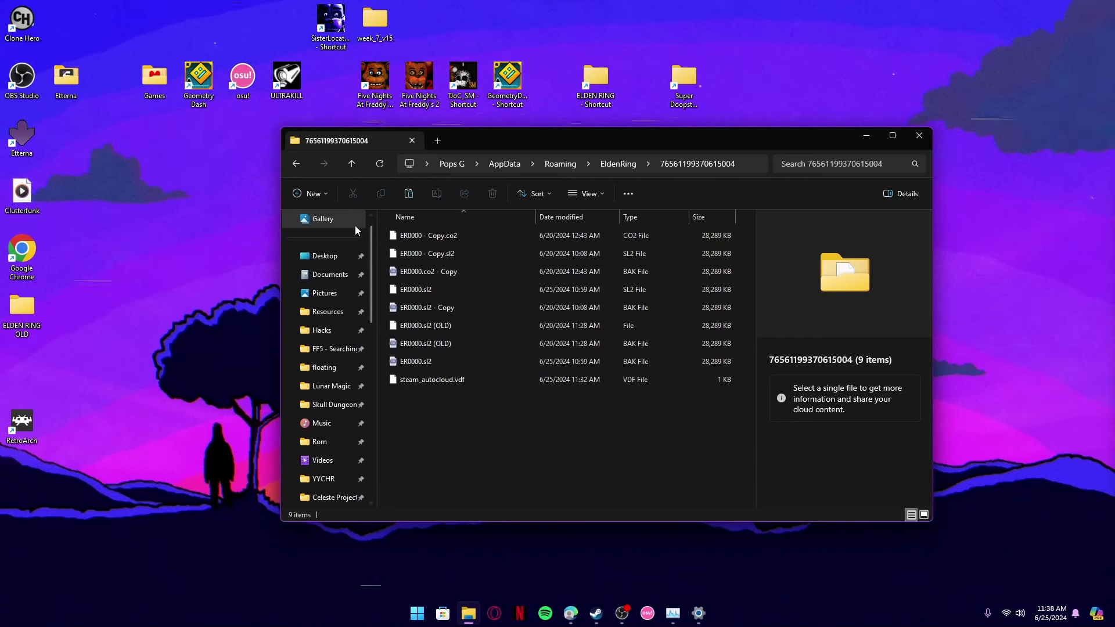
left_click(297, 165)
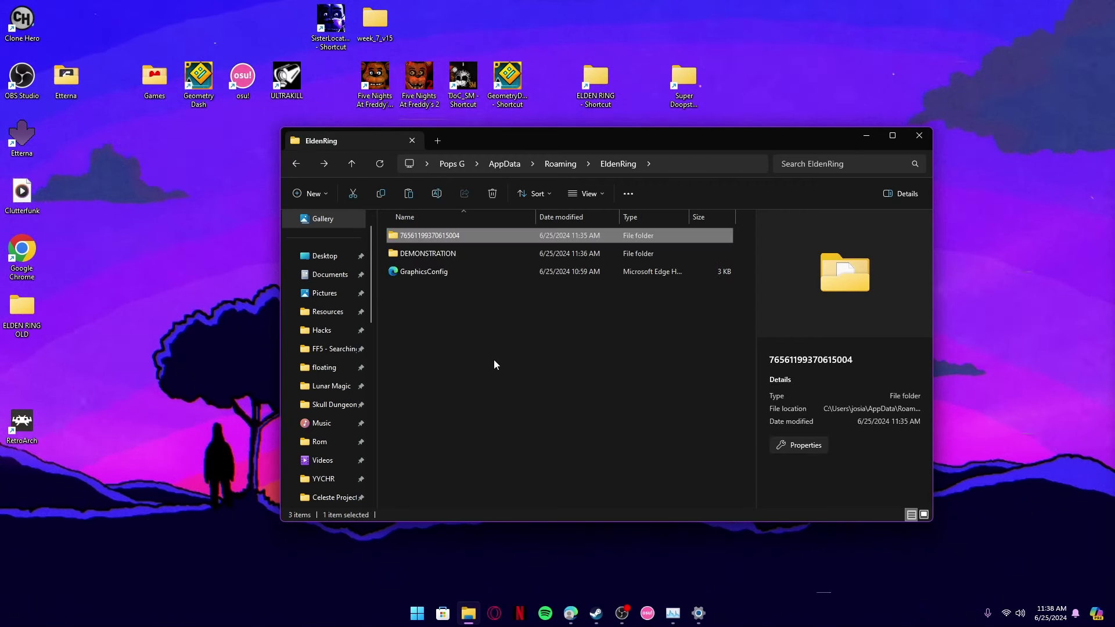
- Open the DEMONSTRATION folder and duplicate all its save files in the same folder as backups
double_click(463, 255)
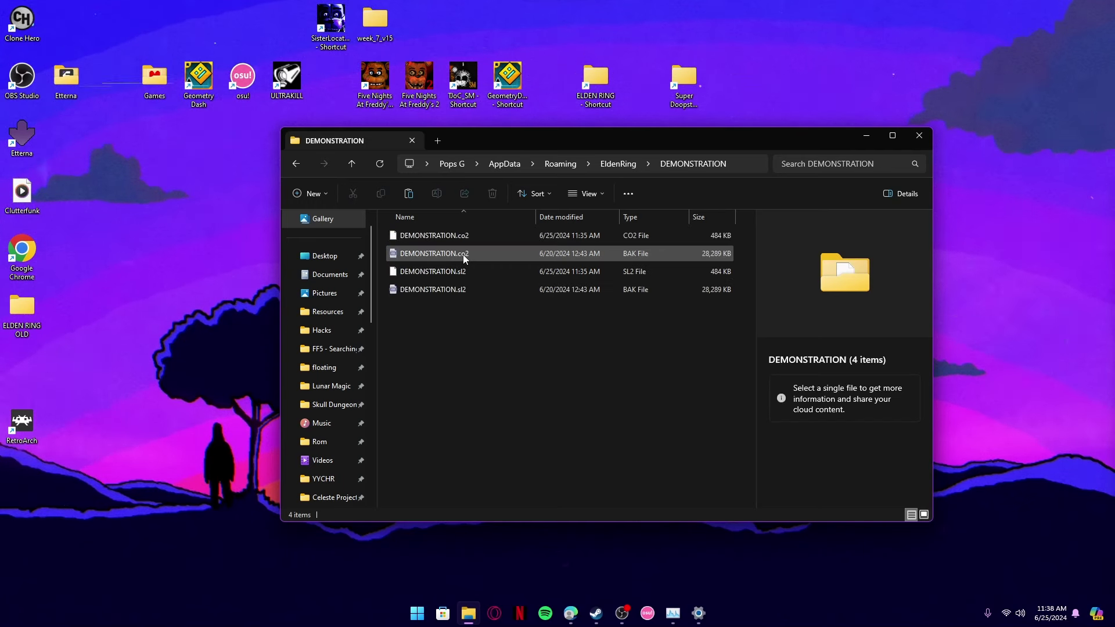
left_click_drag(459, 319, 482, 341)
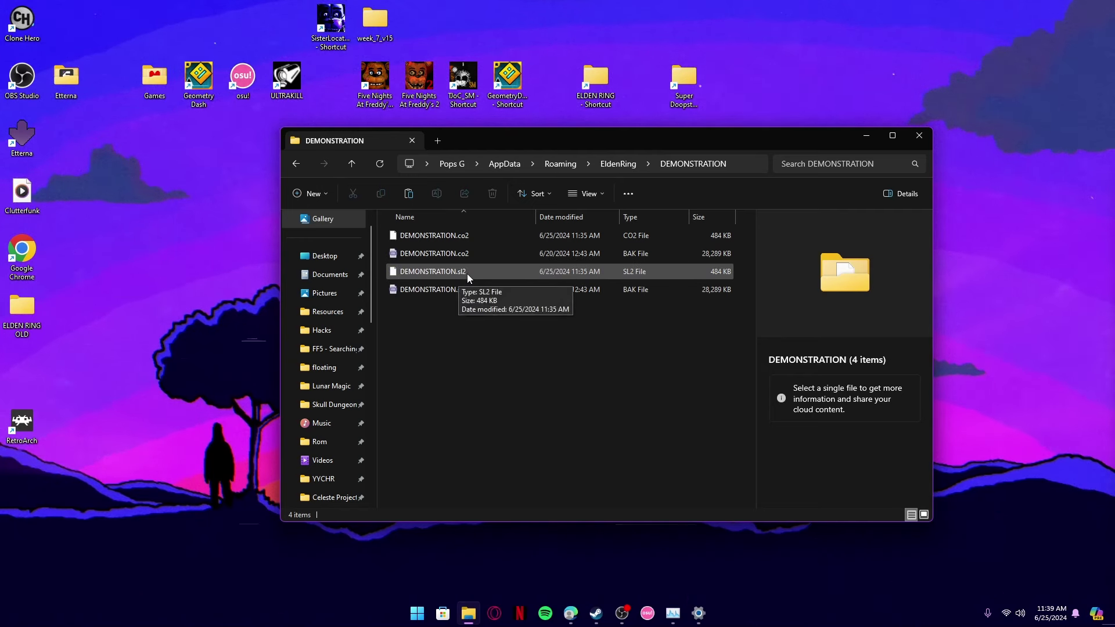
left_click_drag(418, 322, 438, 234)
left_click(384, 195)
left_click(408, 193)
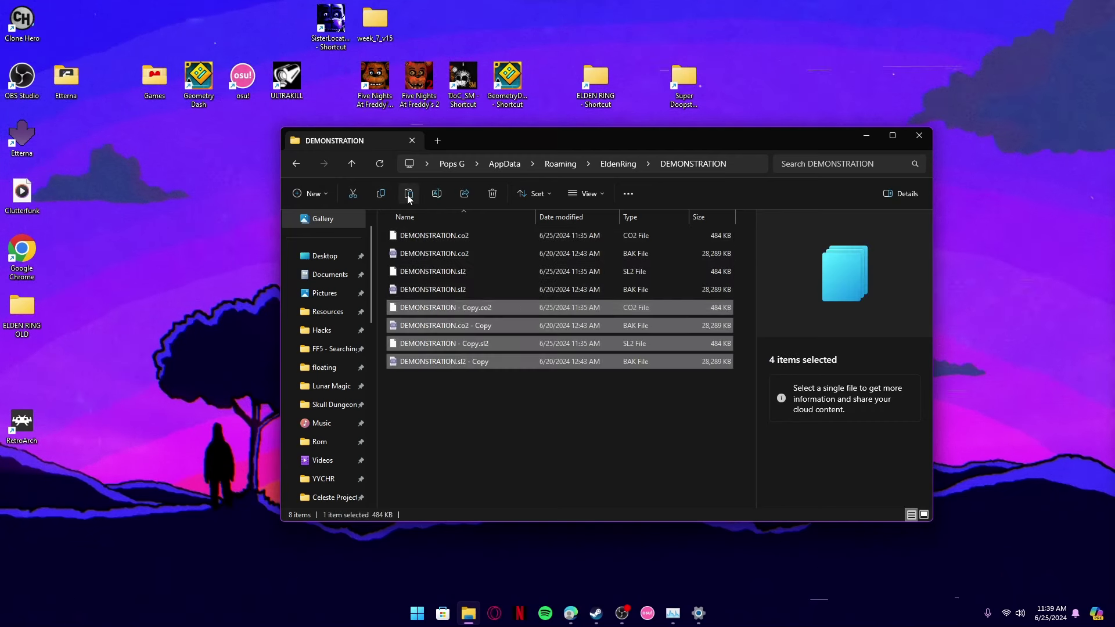
left_click(472, 394)
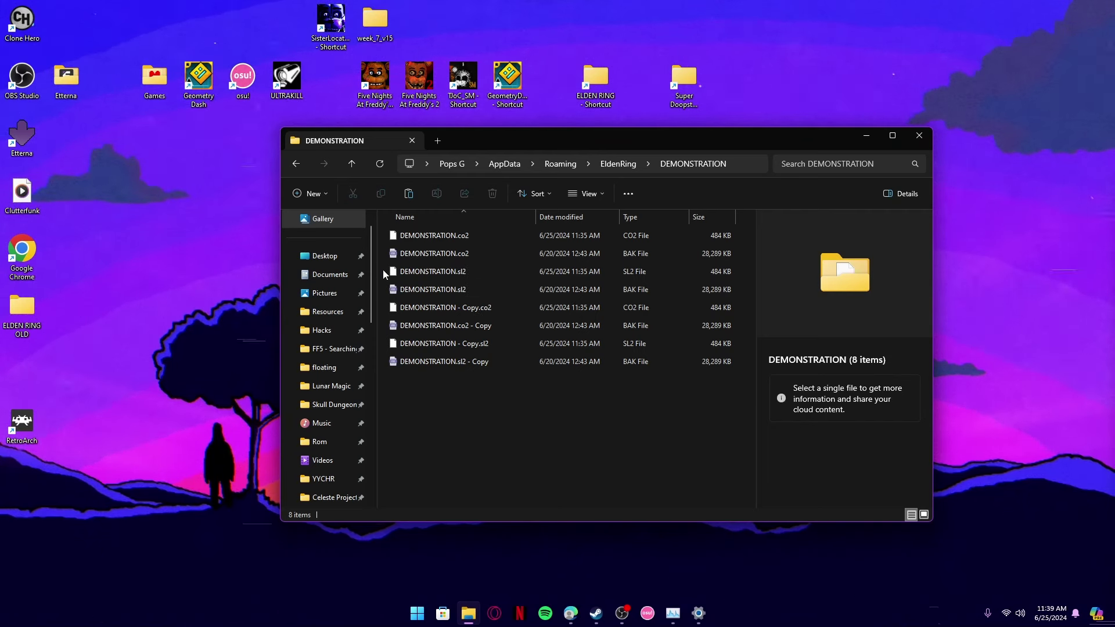
- Rename the original DEMONSTRATION.sl2 BAK file as "DEMONSTRATION.sl2 (OLD)"
left_click_drag(382, 269, 409, 288)
left_click(396, 289)
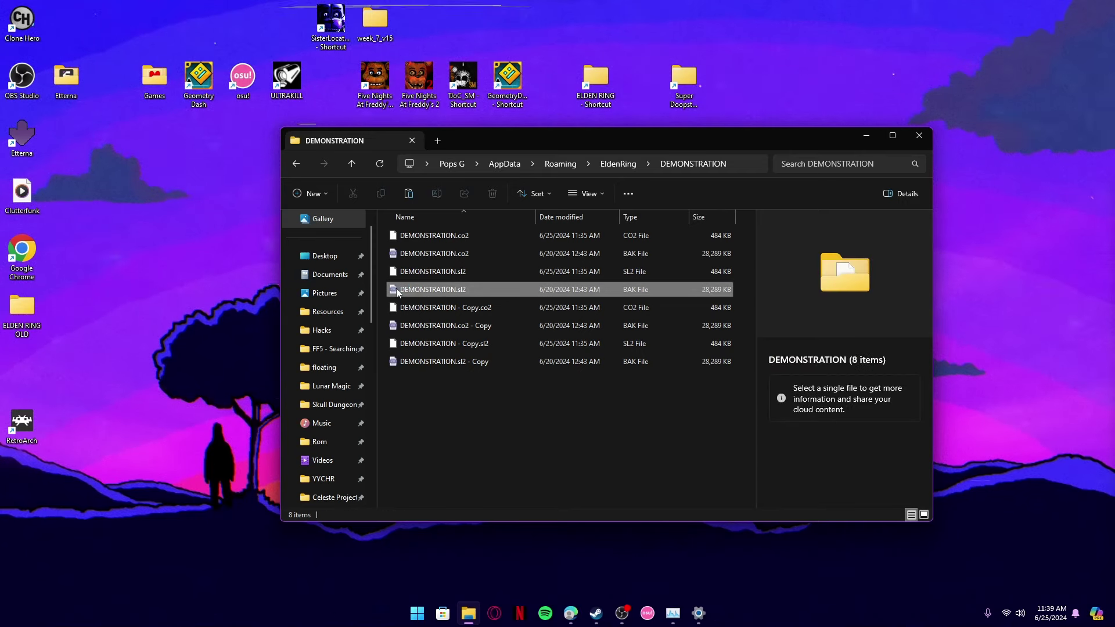
right_click(397, 289)
left_click(455, 277)
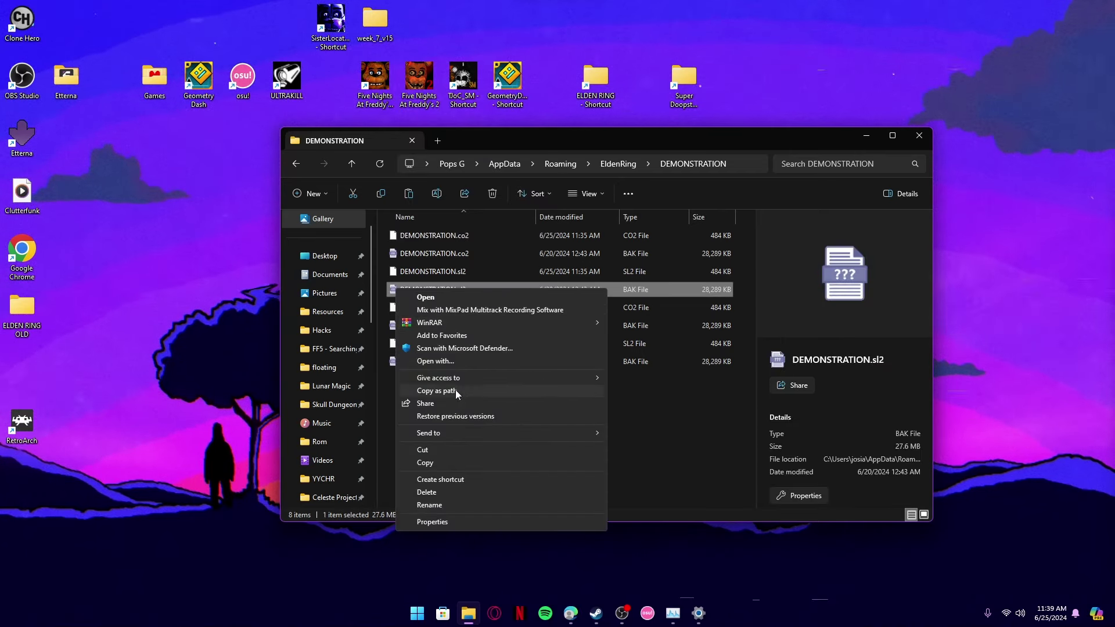
left_click(449, 505)
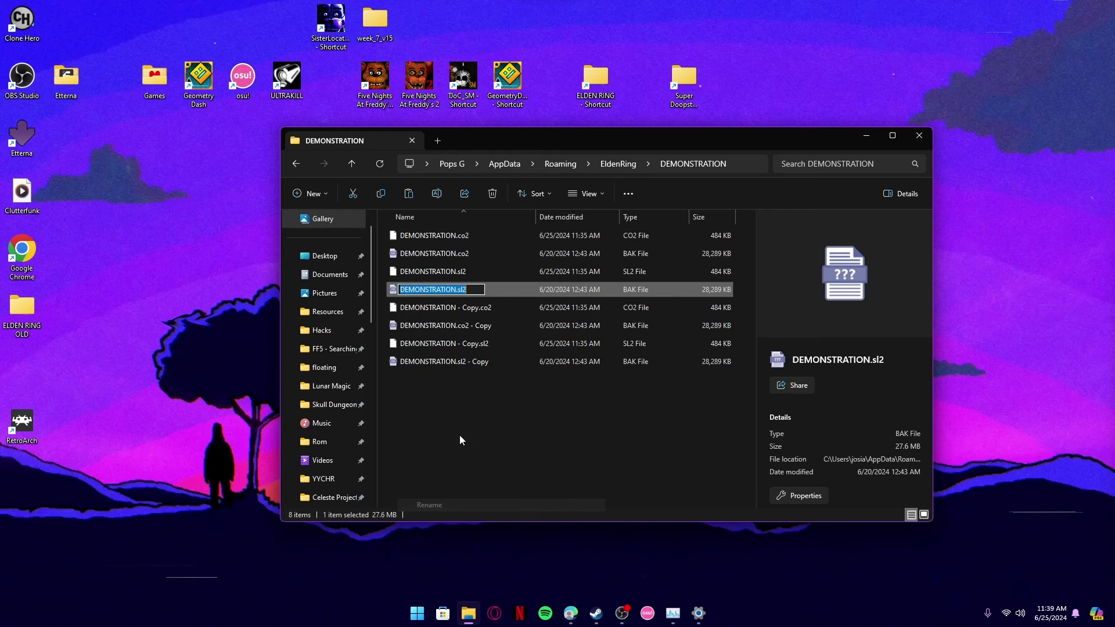
left_click(474, 290)
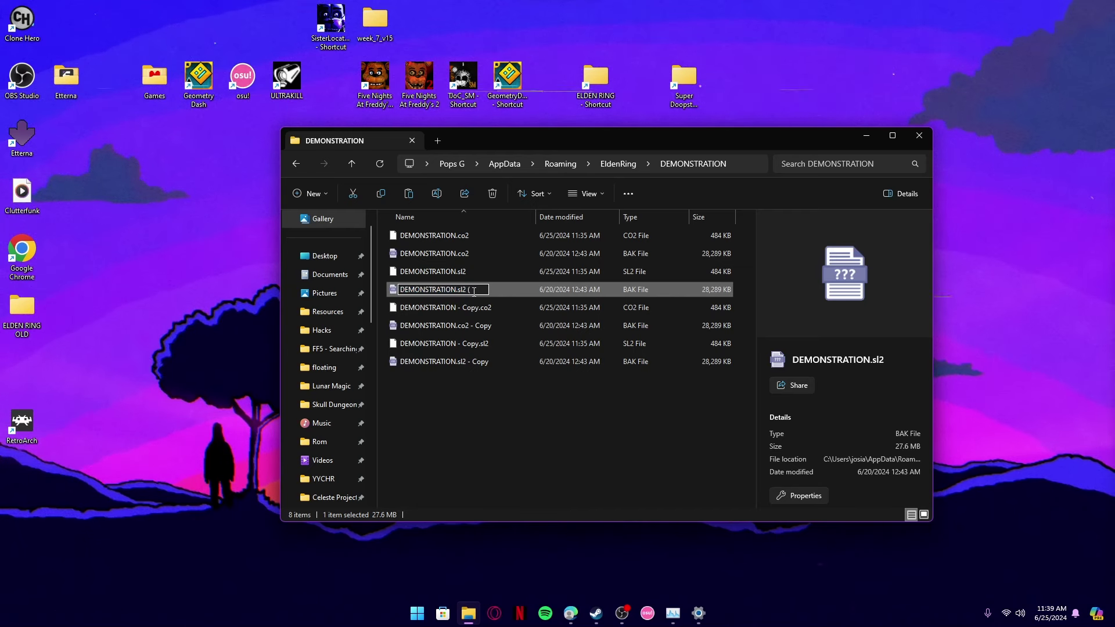
type("(")
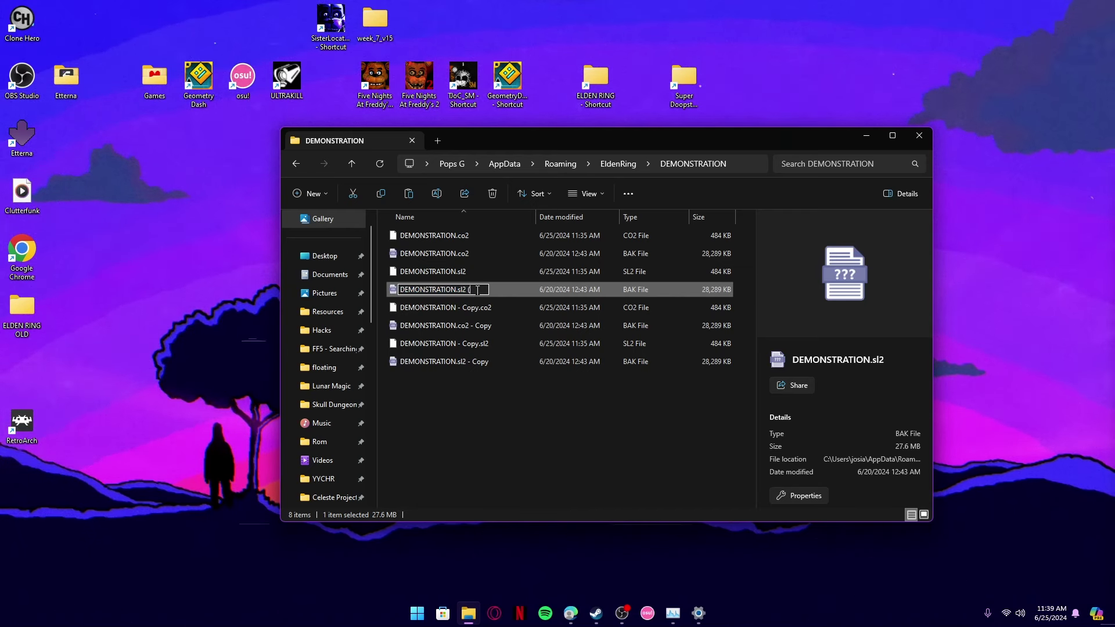
type("OLD)")
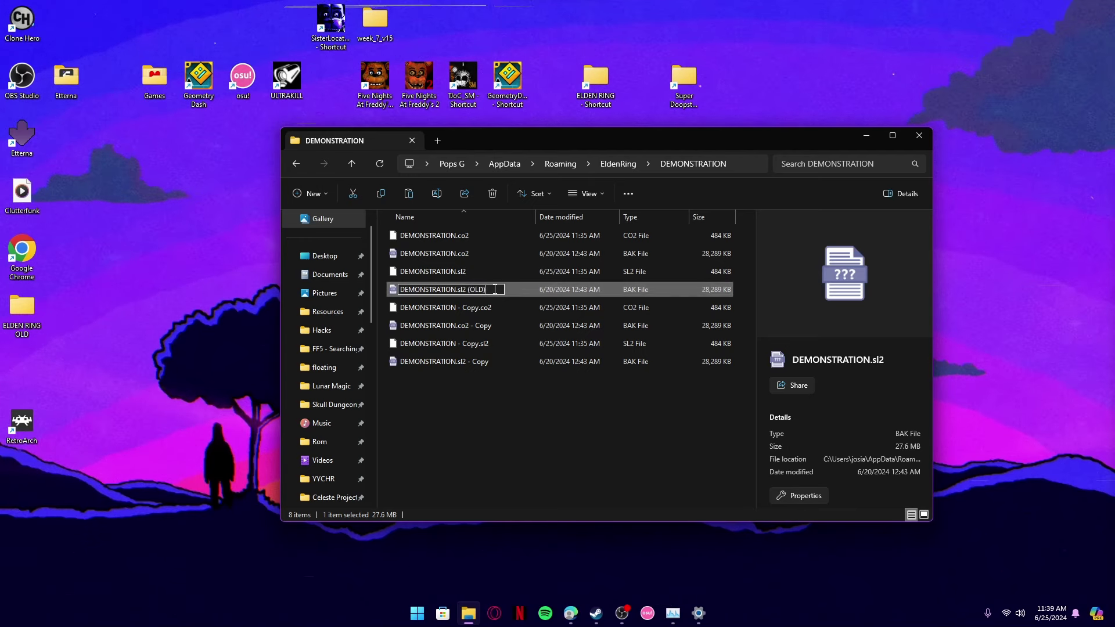
key("Return")
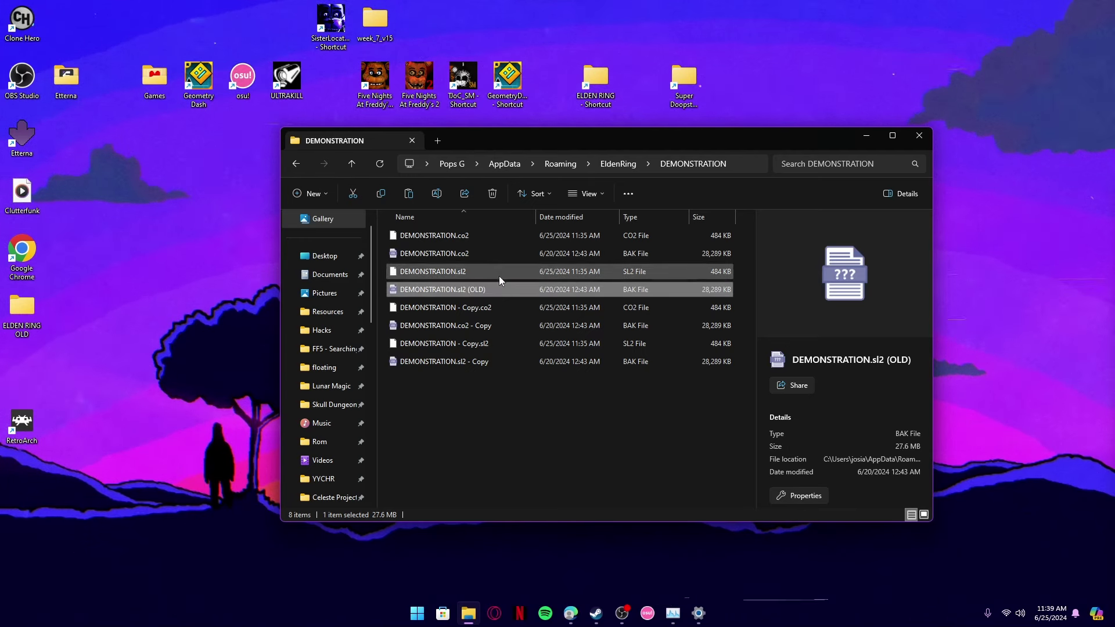
- Rename the original DEMONSTRATION.sl2 save file (SL2 type) as "DEMONSTRATION.sl2 (OLD)", accepting the extension change
right_click(497, 274)
left_click(532, 469)
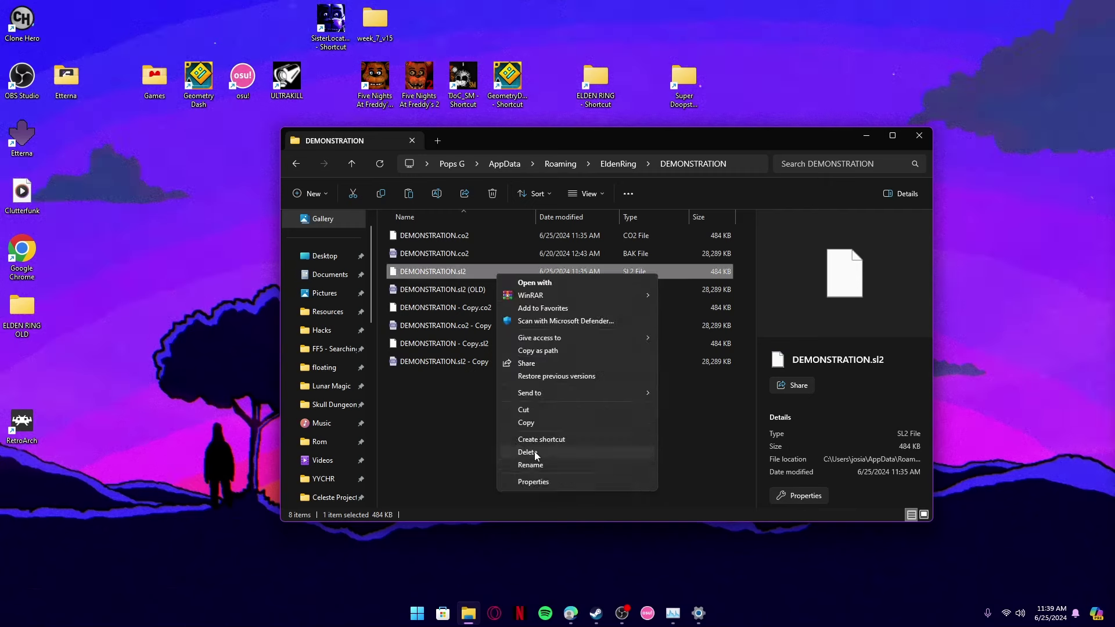
left_click(536, 464)
left_click(462, 272)
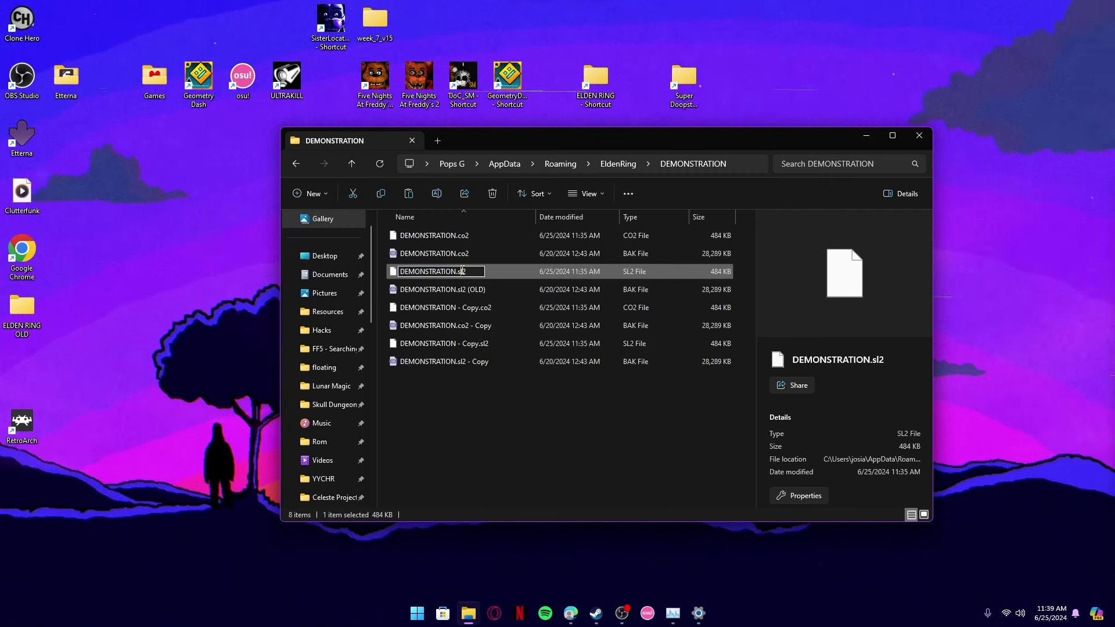
type("(OLD)")
key("Return")
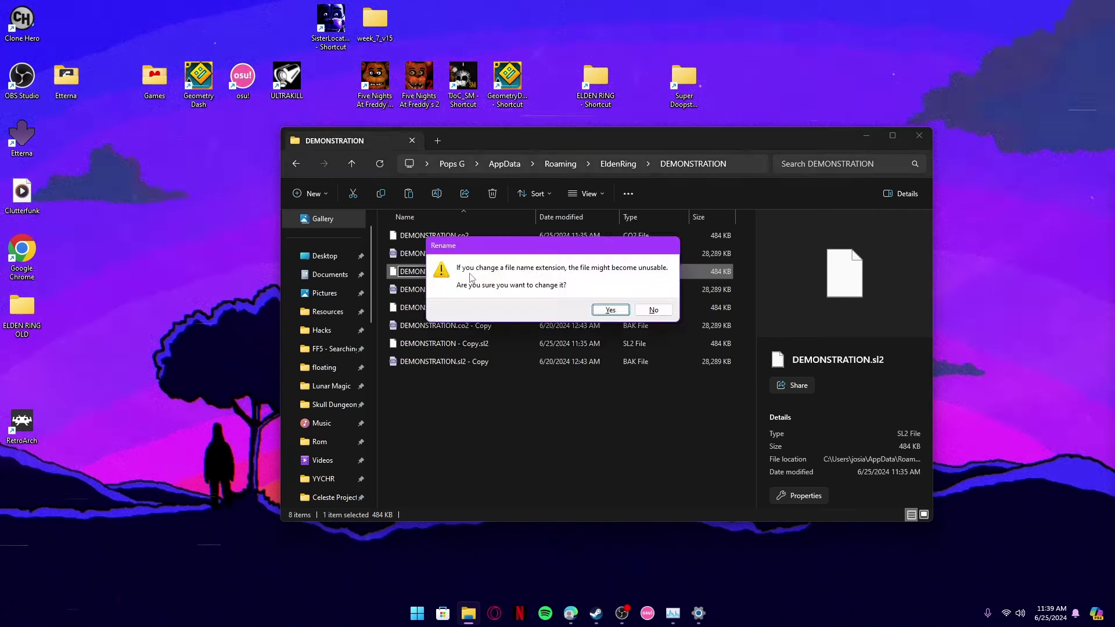
left_click(610, 311)
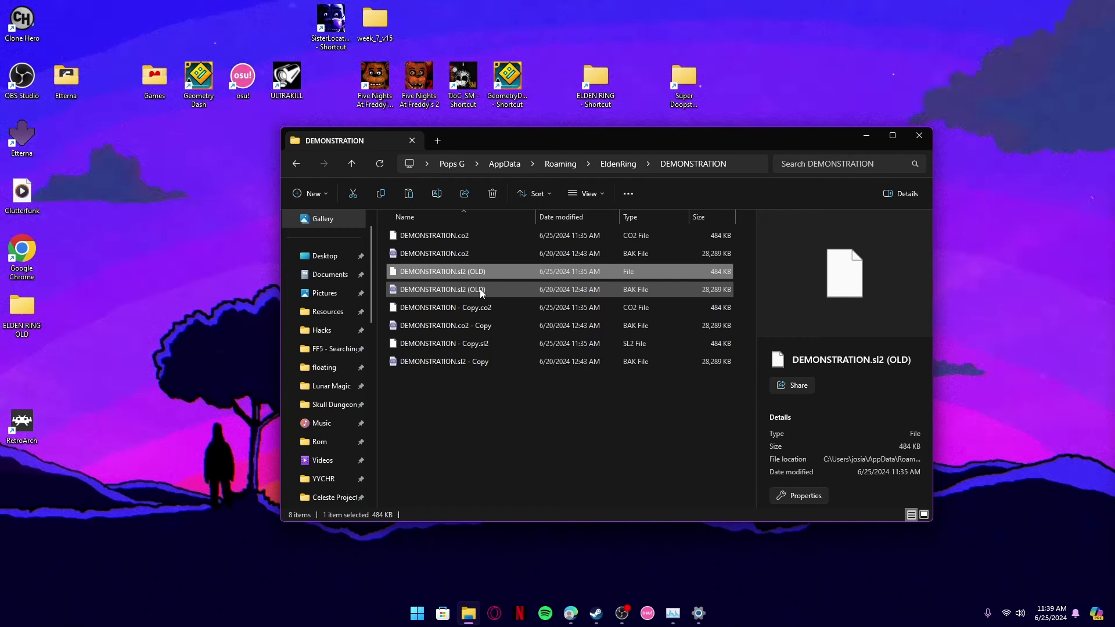
- Rename the original DEMONSTRATION.co2 BAK file as DEMONSTRATION.sl2
left_click(382, 254)
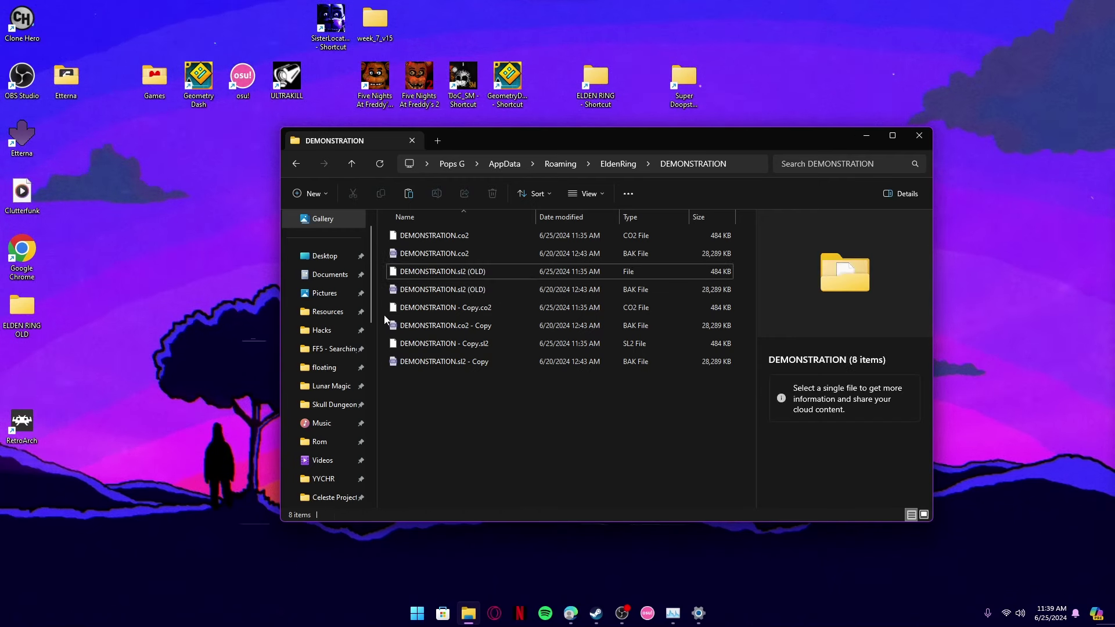
left_click(385, 253)
left_click(378, 253)
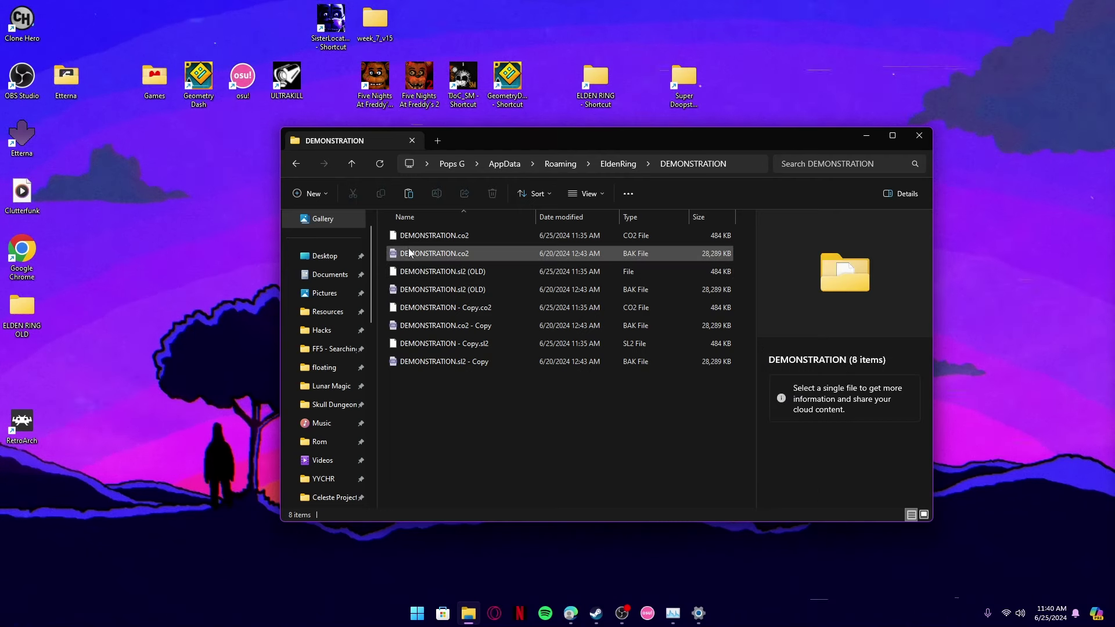
left_click(466, 256)
right_click(466, 256)
left_click(532, 472)
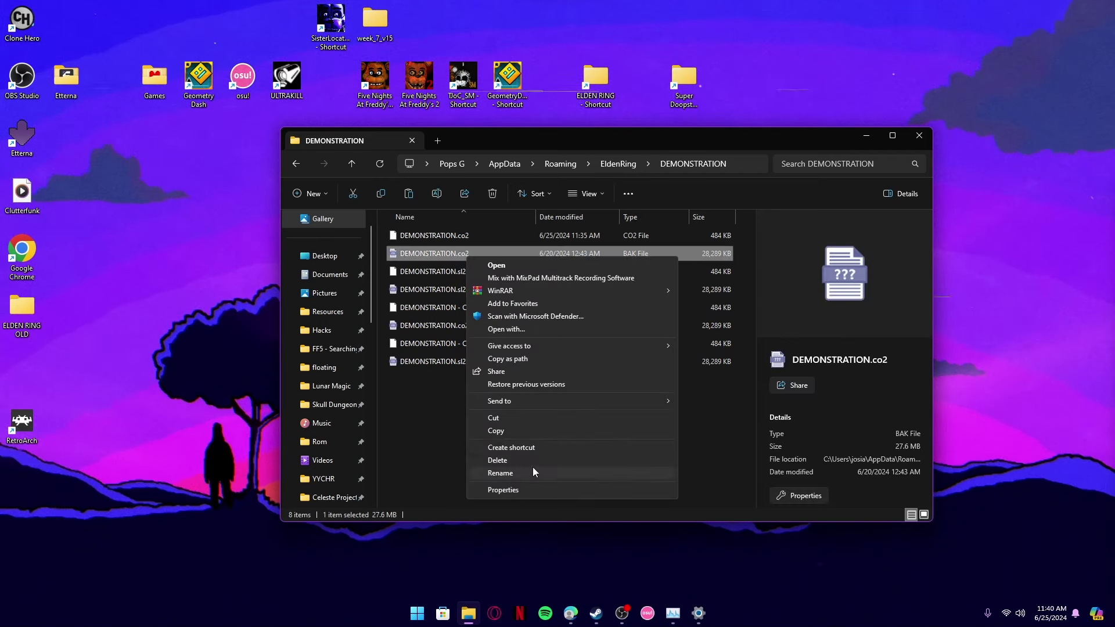
left_click(504, 469)
left_click(472, 254)
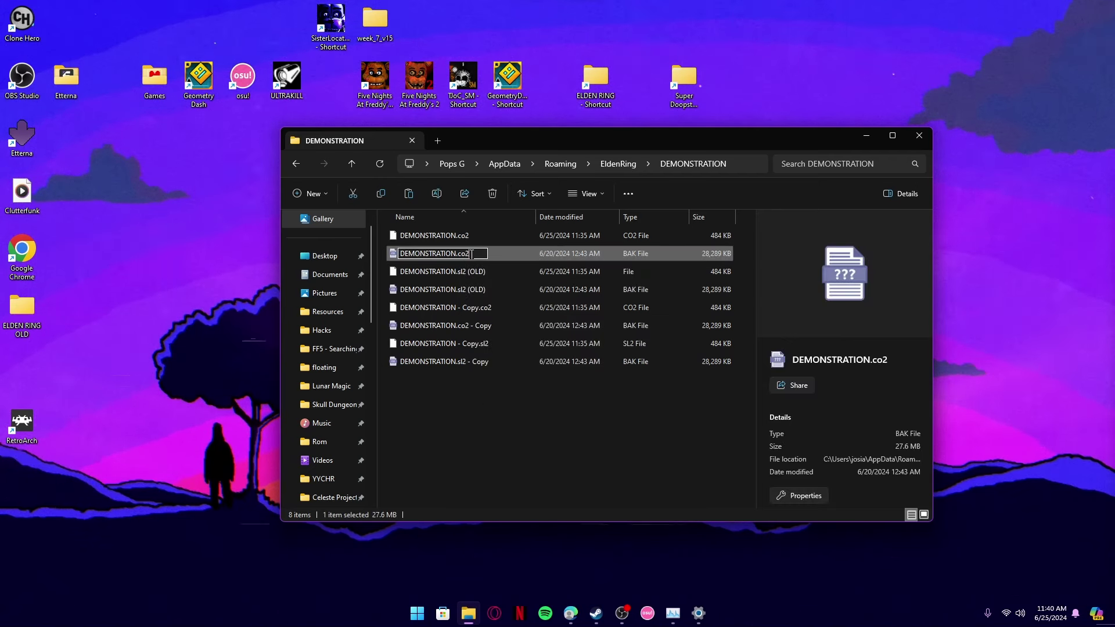
key("BackSpace")
key("BackSpace")
key("BackSpace")
key("BackSpace")
key("BackSpace")
type("sl2")
key("Return")
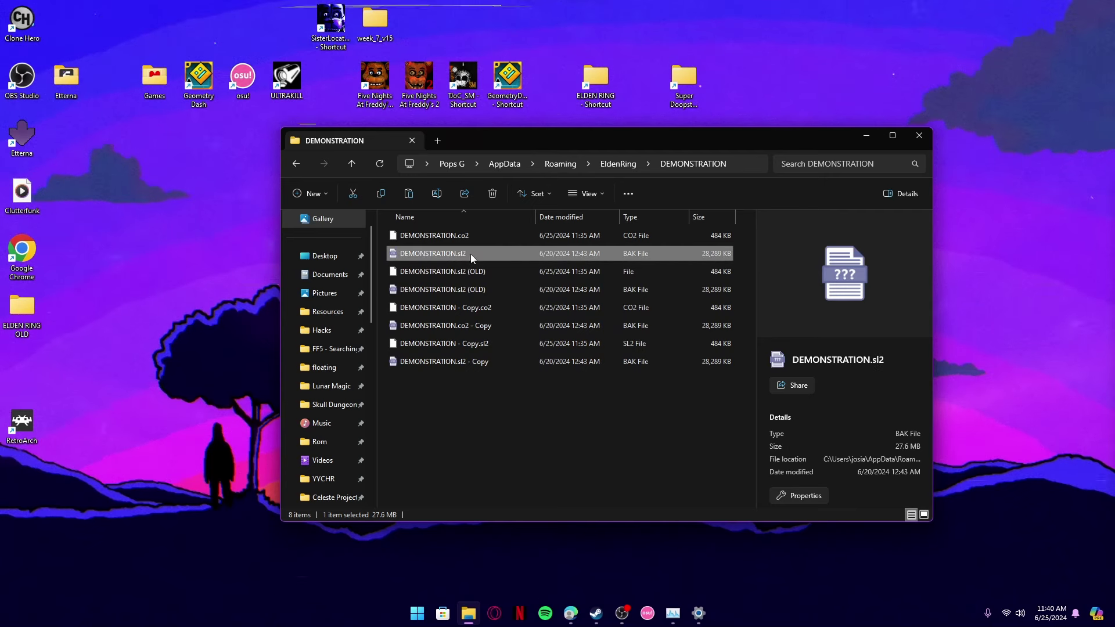
- Rename the original DEMONSTRATION.co2 save file (CO2 type) as DEMONSTRATION.sl2 and close the folder window
left_click(468, 218)
left_click(474, 236)
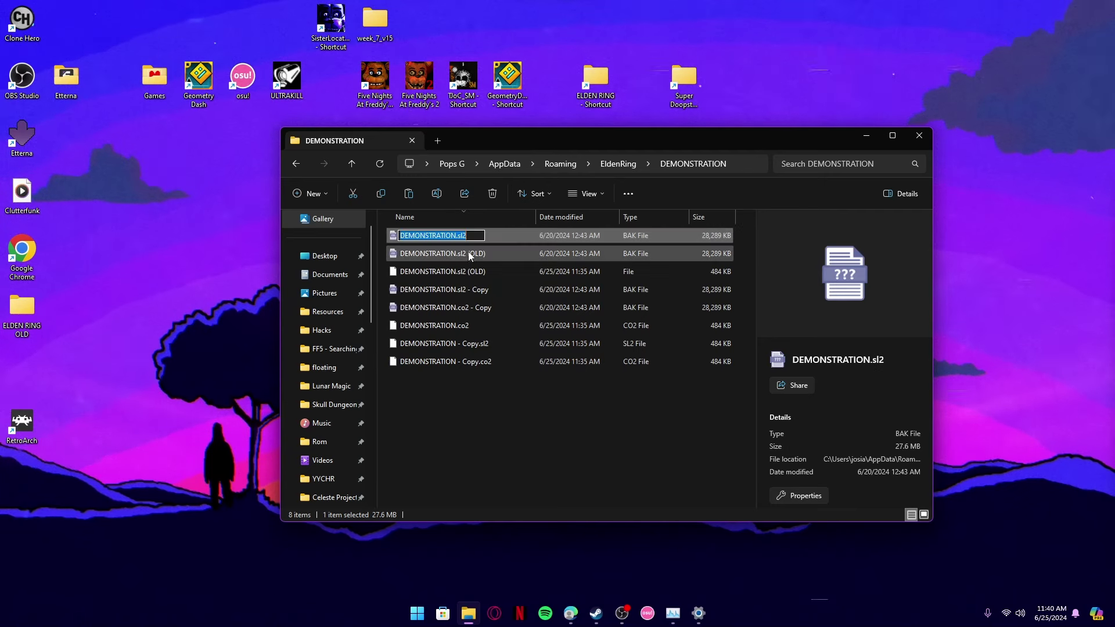
left_click(409, 413)
right_click(486, 329)
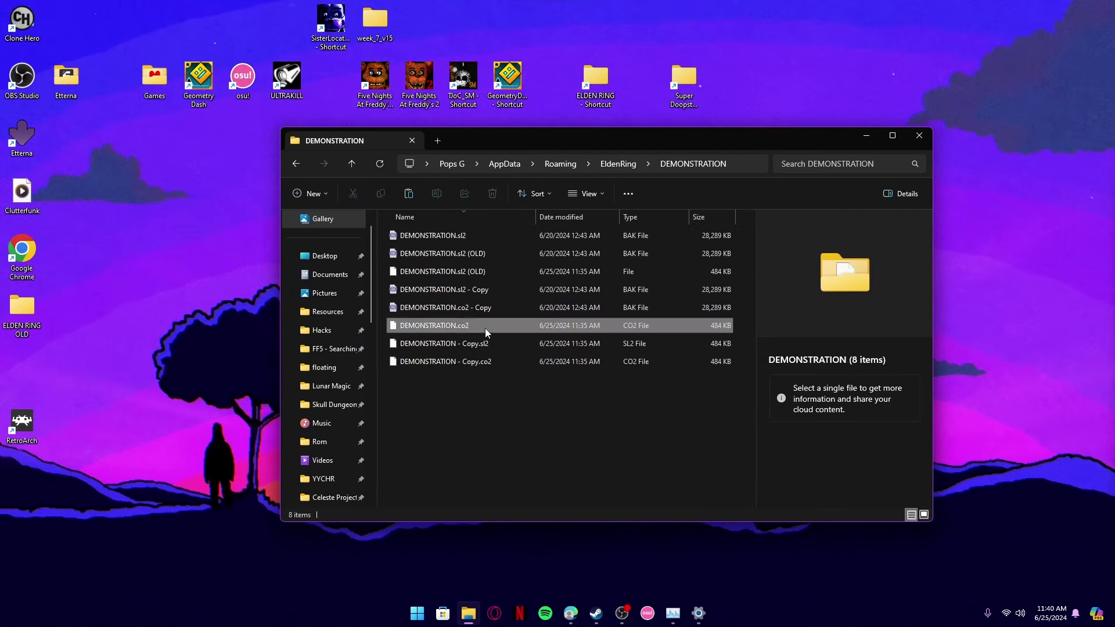
left_click(510, 323)
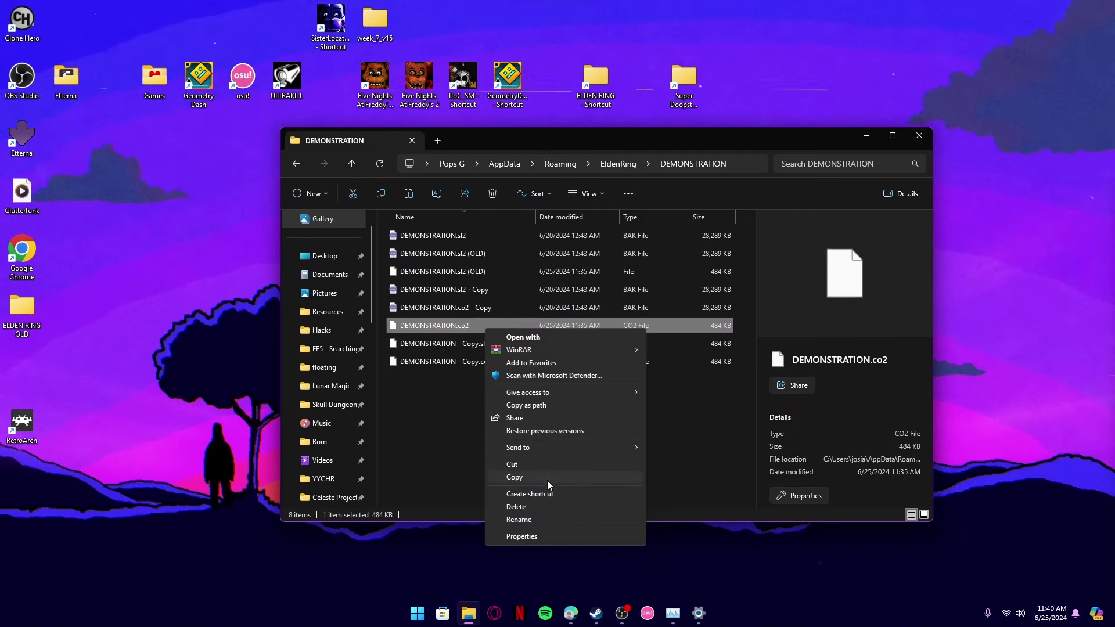
left_click(546, 520)
left_click(480, 326)
key("BackSpace")
key("BackSpace")
key("BackSpace")
type("sl2")
key("Return")
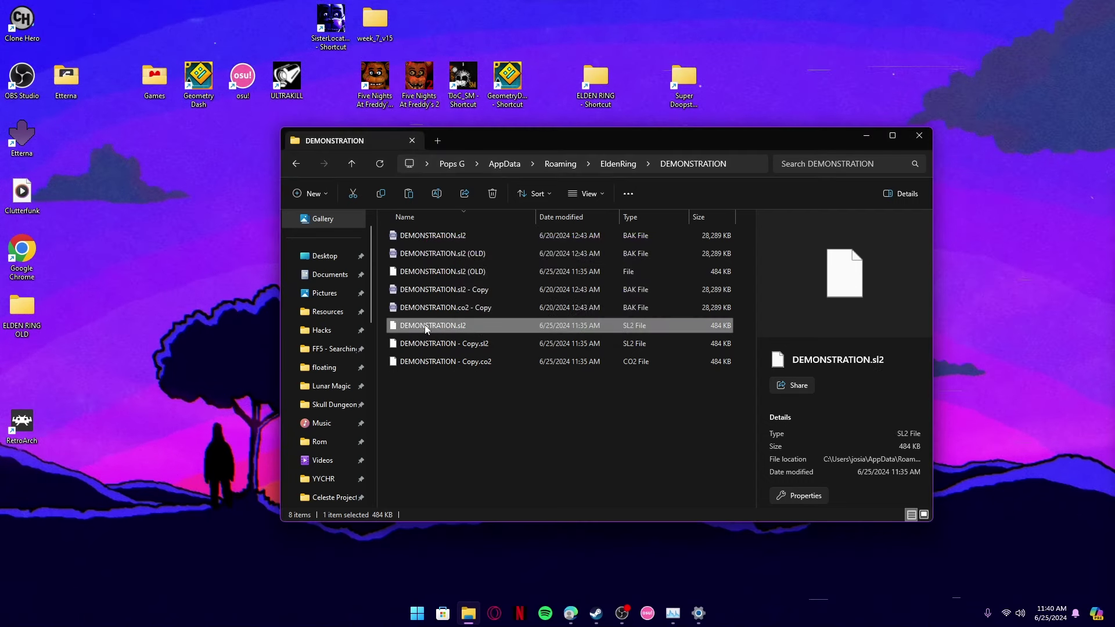
left_click(492, 437)
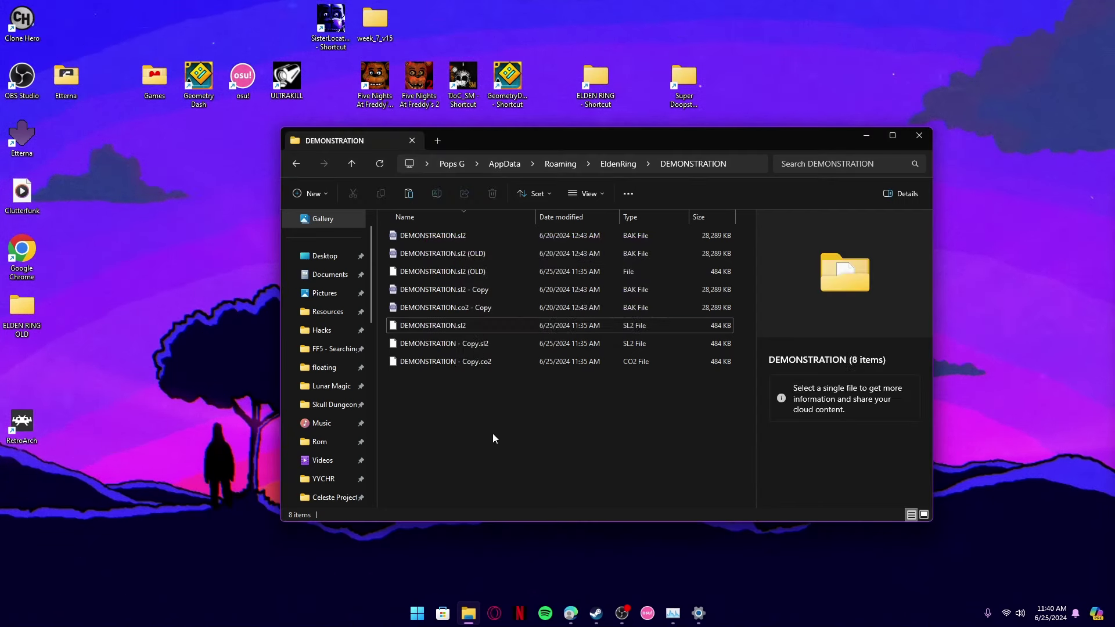
left_click(919, 135)
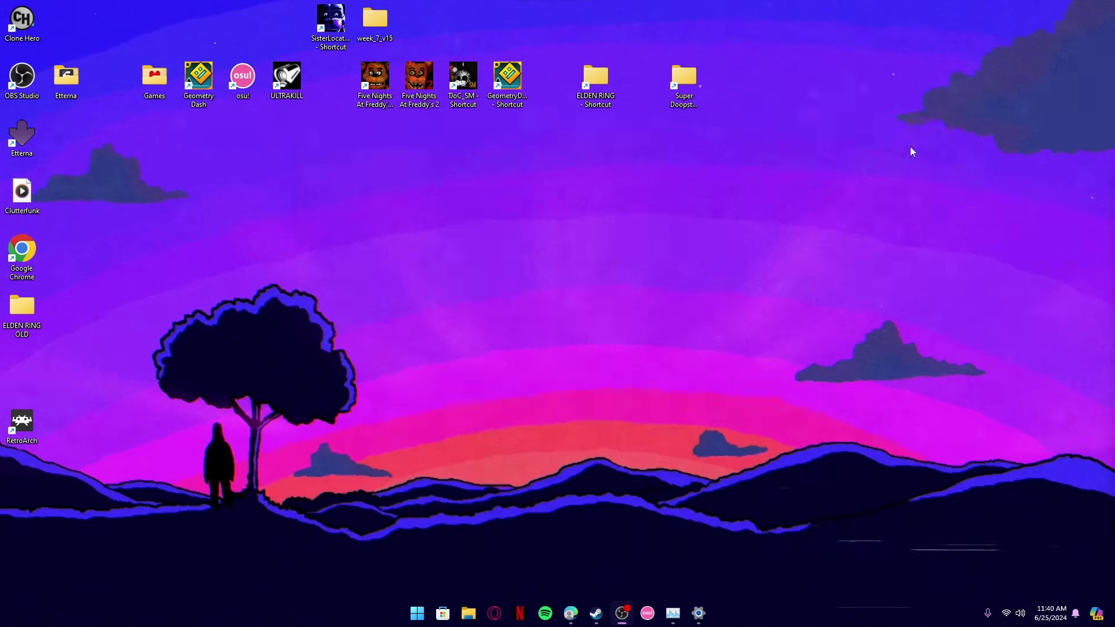
- Launch the eldenring application from the Game folder inside ELDEN RING and continue past its startup screen
double_click(595, 80)
left_click(482, 239)
double_click(482, 239)
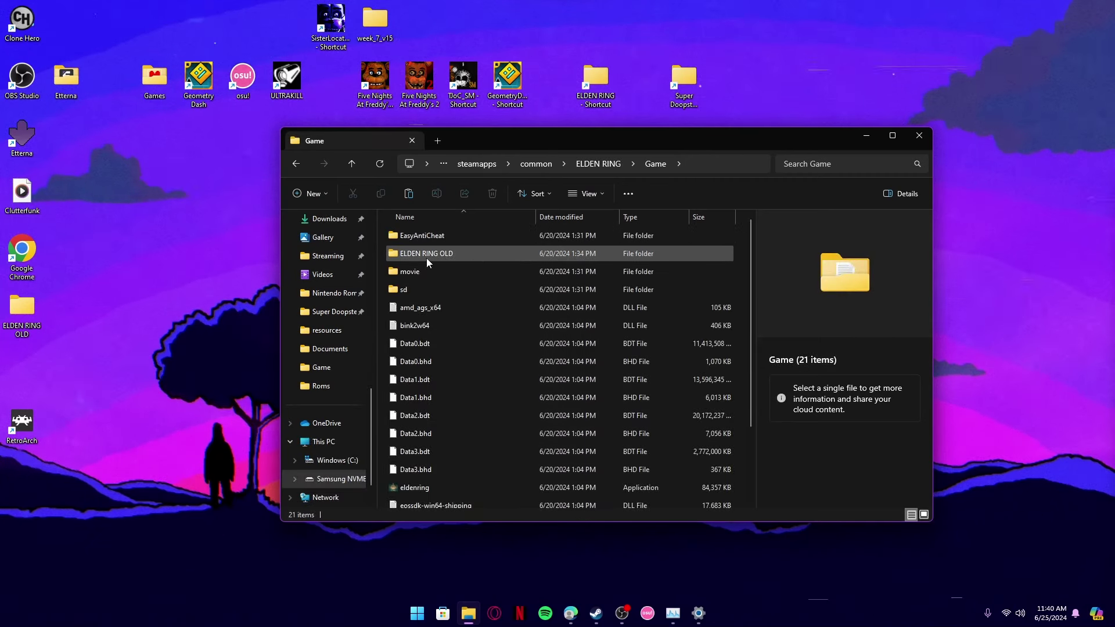
scroll(426, 258, "down", 2)
double_click(434, 392)
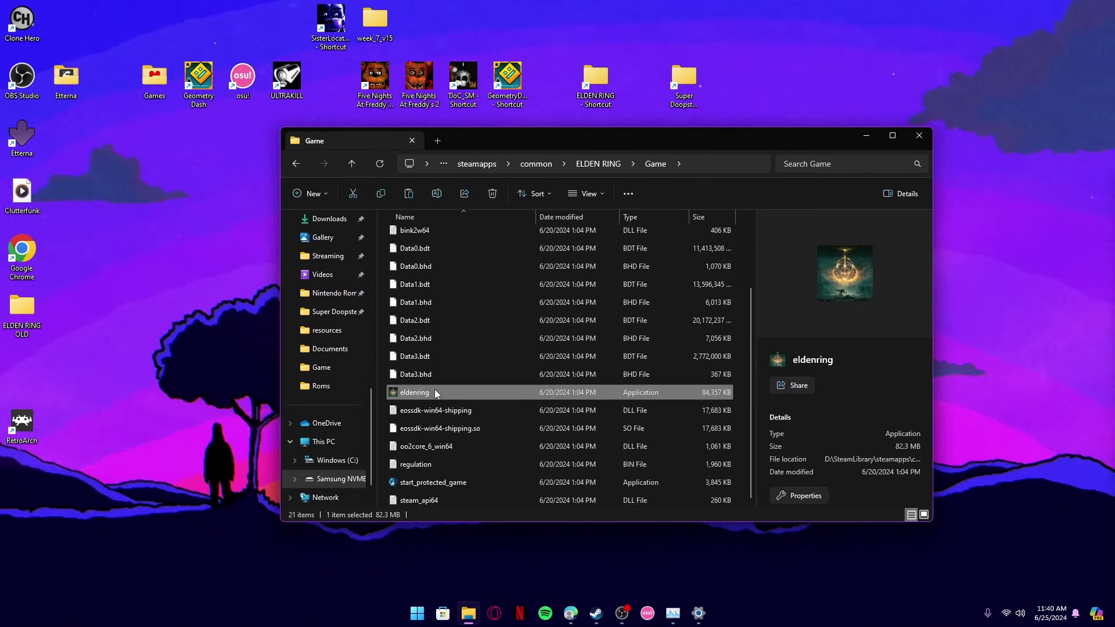
scroll(434, 390, "up", 2)
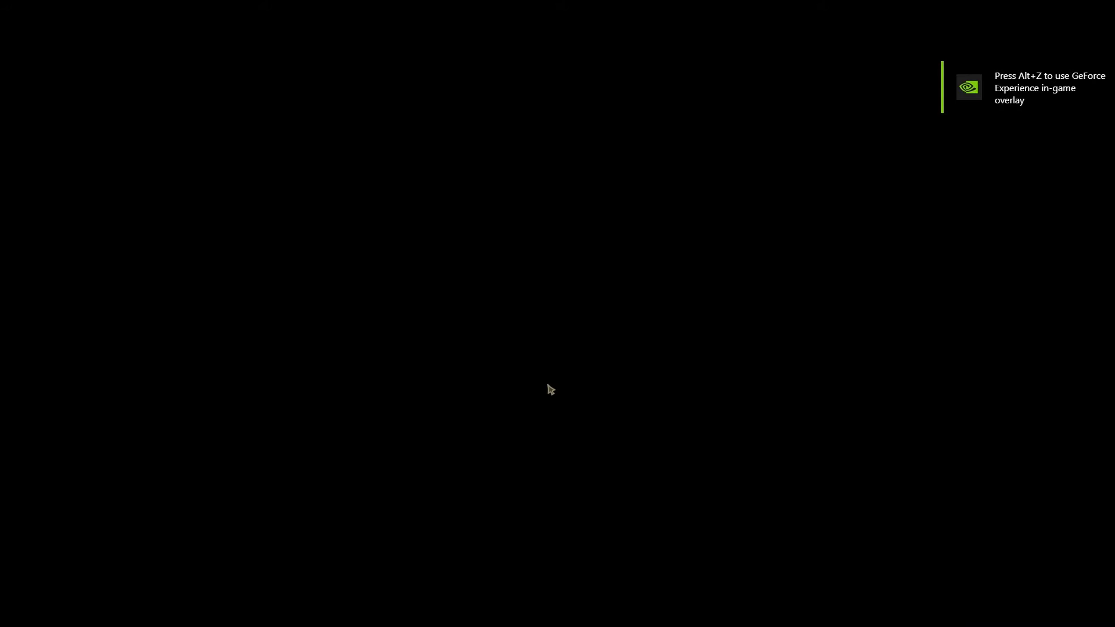
left_click(582, 503)
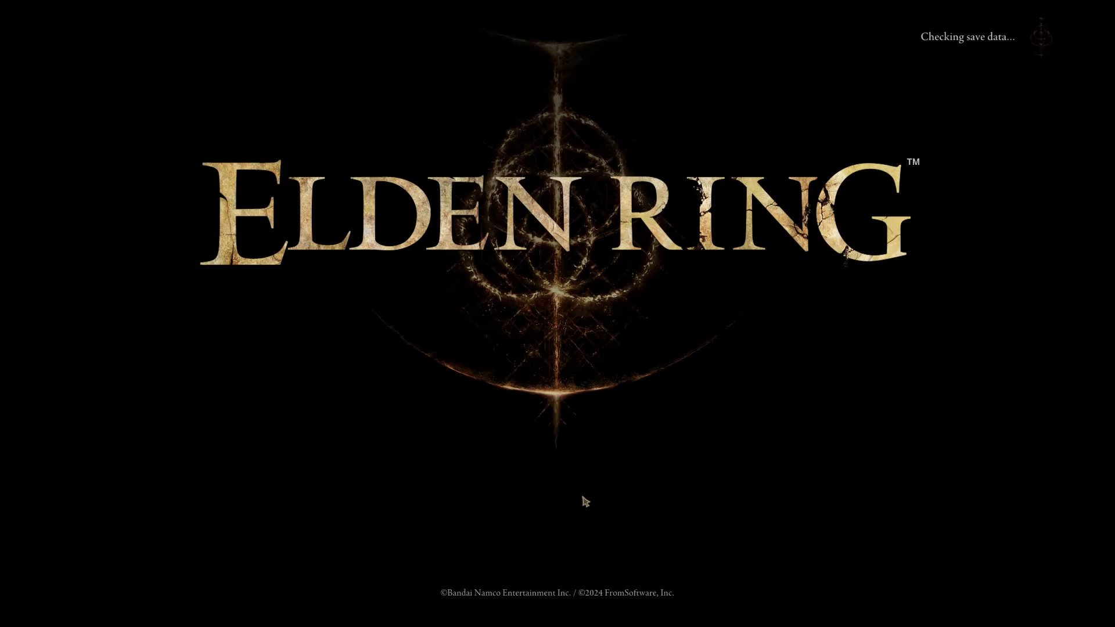